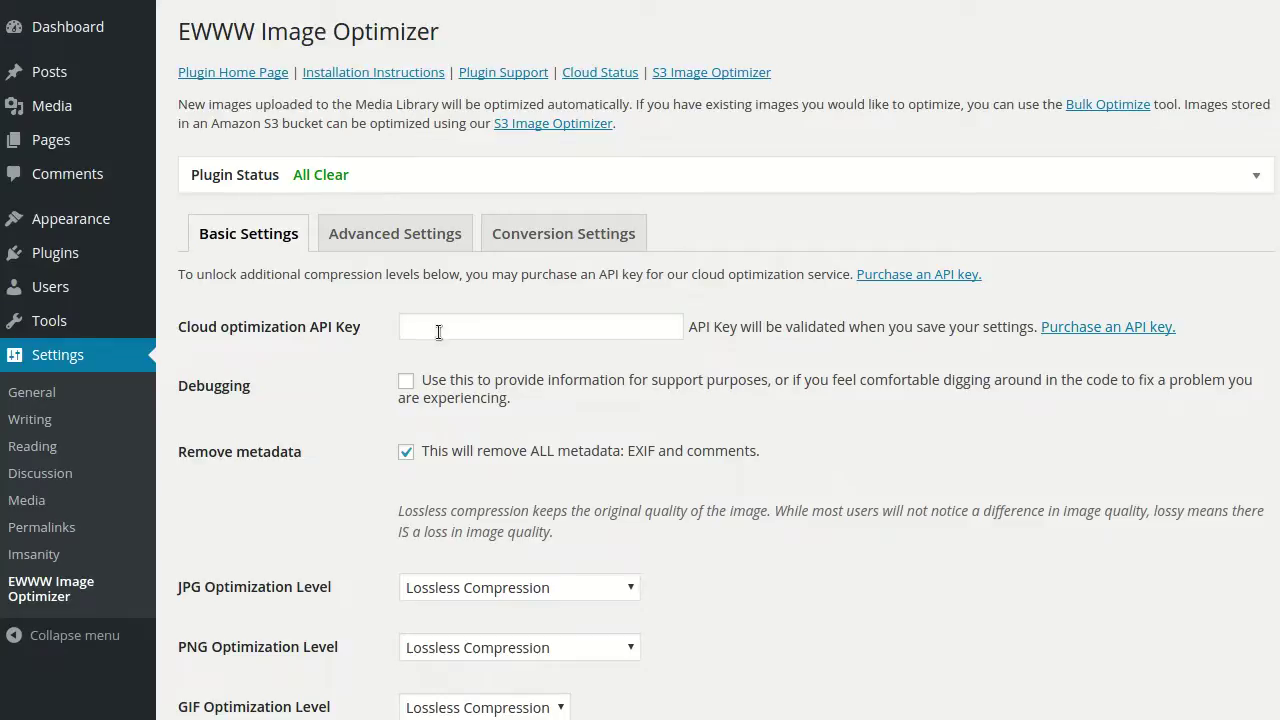
Step: Paste the cloud optimization API key into its field and save the settings
{"action": "left_click", "coordinate": [527, 322]}
{"action": "key", "text": "ctrl+v"}
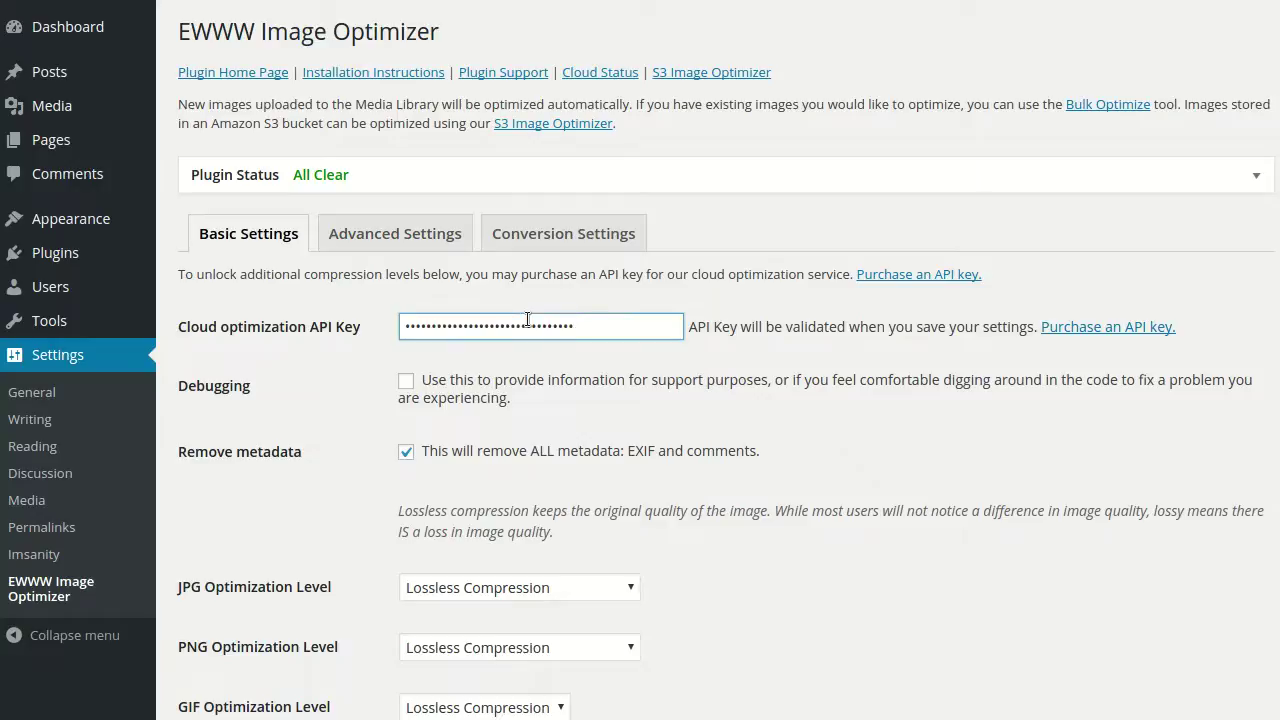
{"action": "key", "text": "Return"}
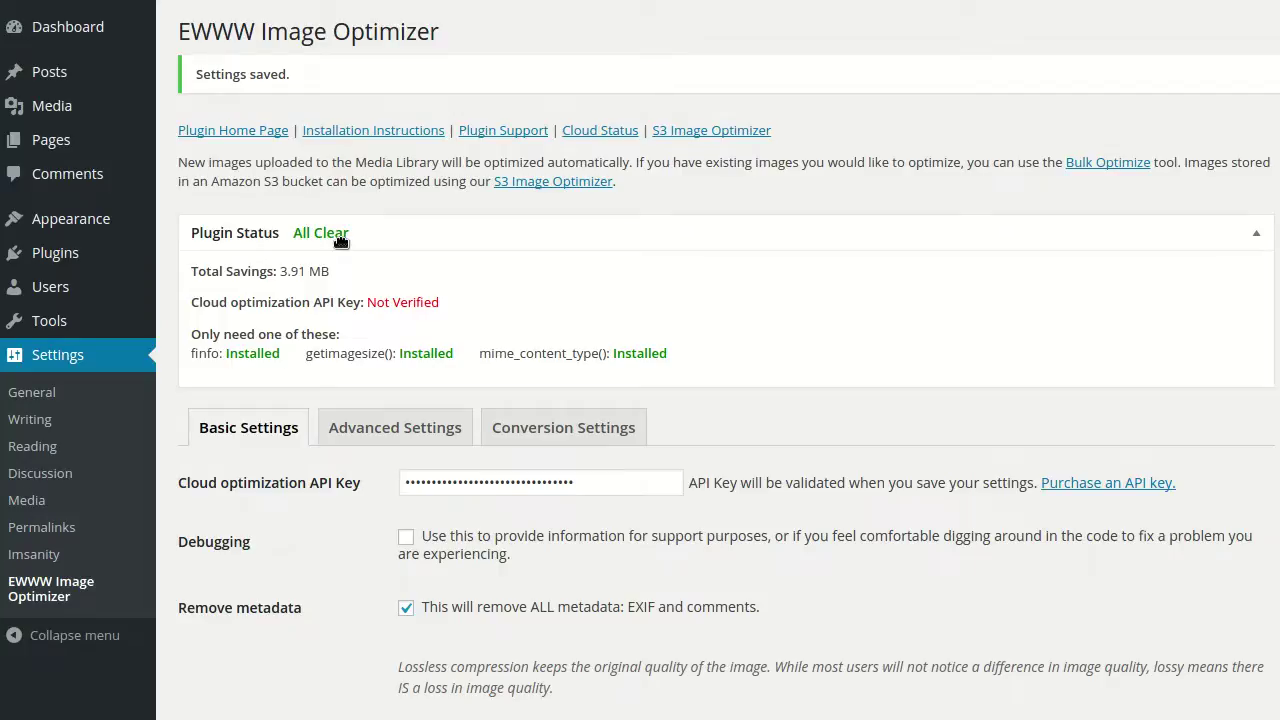
Step: Reload the settings to confirm the key is Verified, then scroll to the JPG/PNG levels
{"action": "left_click", "coordinate": [55, 594]}
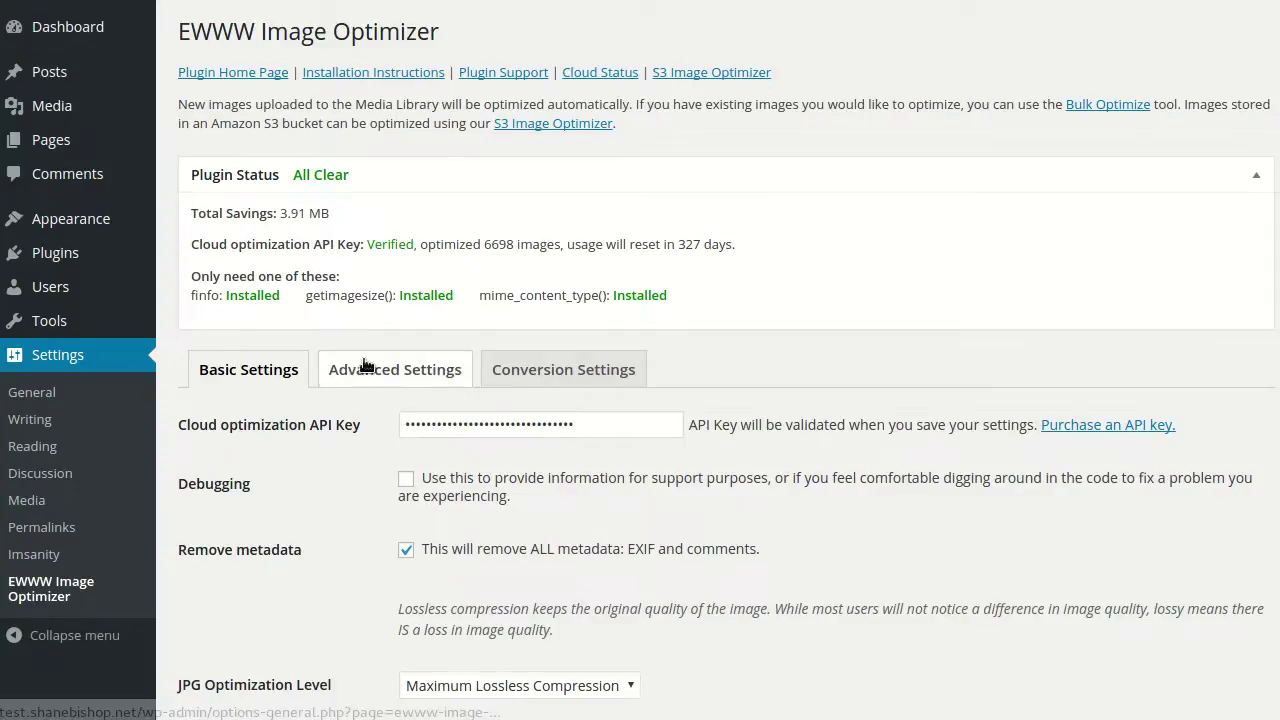
{"action": "scroll", "coordinate": [365, 360], "scroll_direction": "down", "scroll_amount": 2}
{"action": "scroll", "coordinate": [372, 343], "scroll_direction": "down", "scroll_amount": 1}
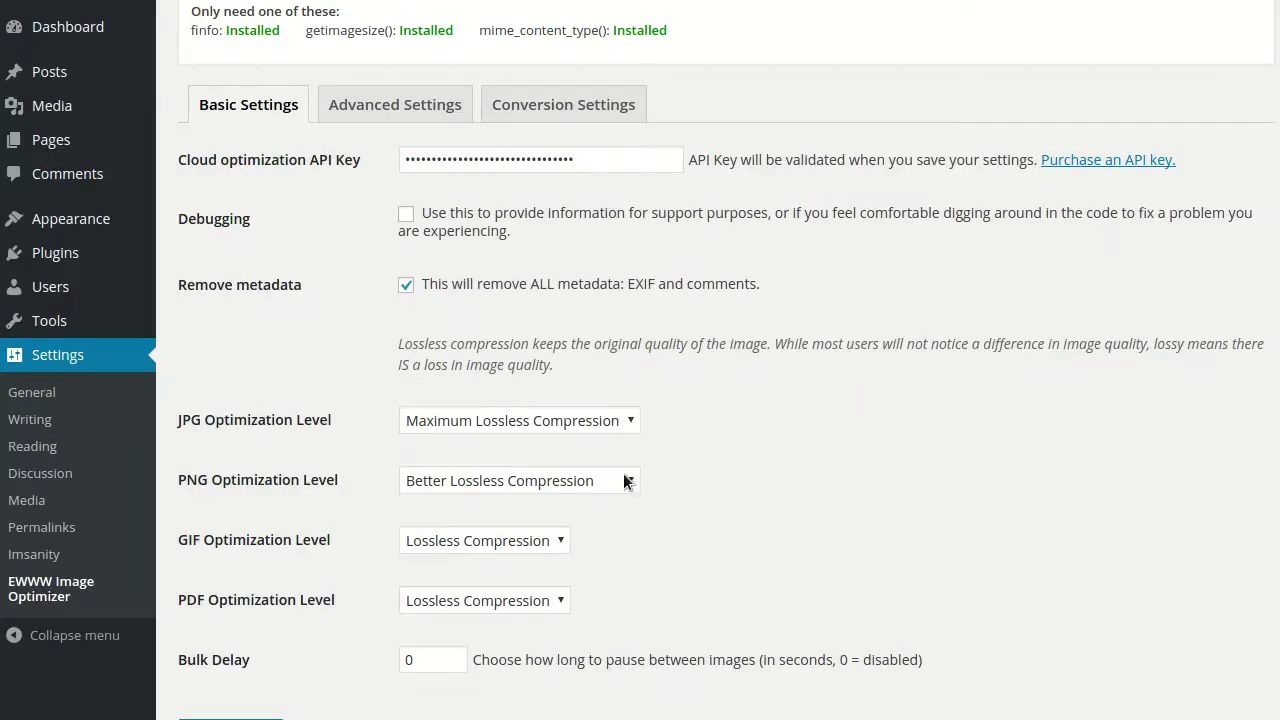
{"action": "left_click", "coordinate": [606, 421]}
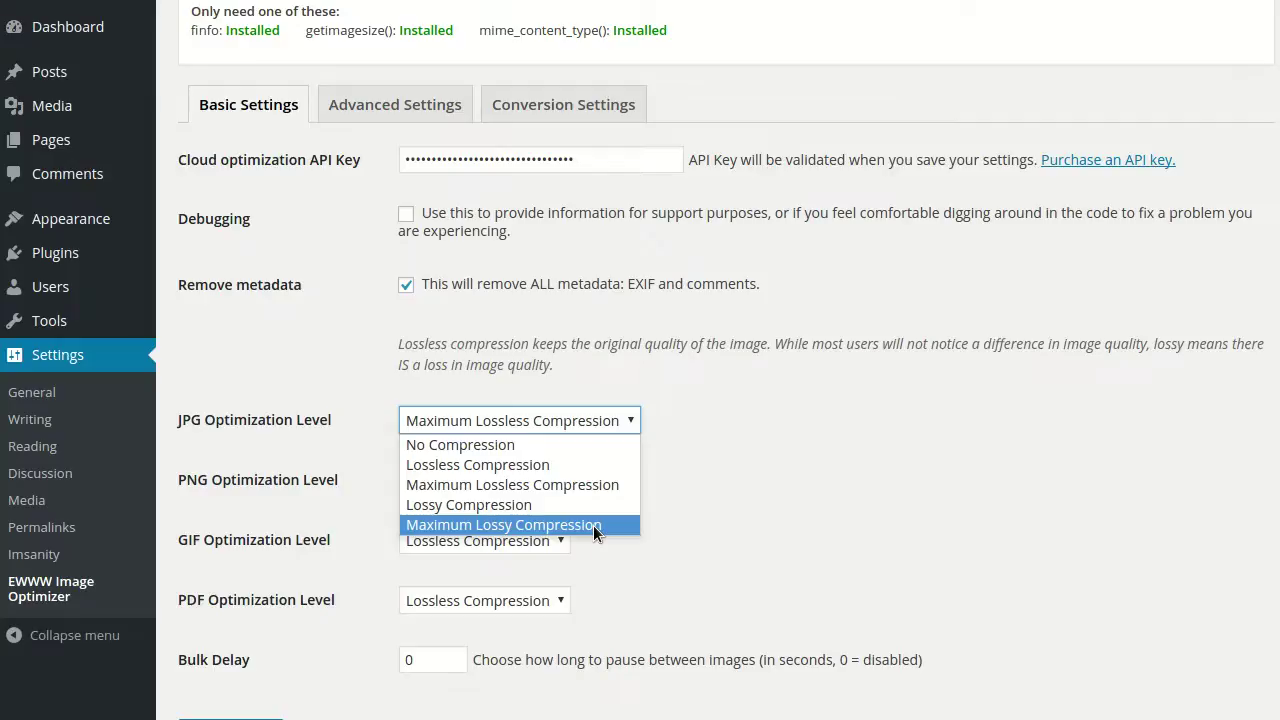
{"action": "left_click", "coordinate": [794, 472]}
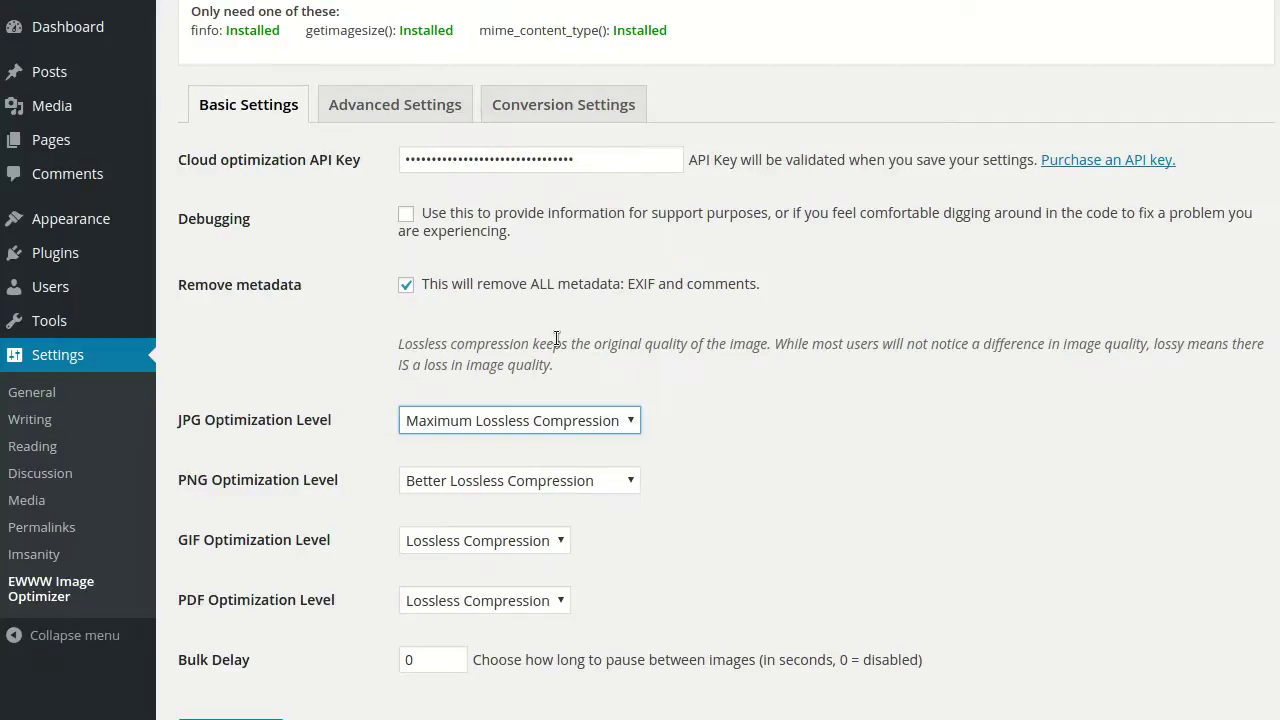
{"action": "scroll", "coordinate": [556, 338], "scroll_direction": "down", "scroll_amount": 1}
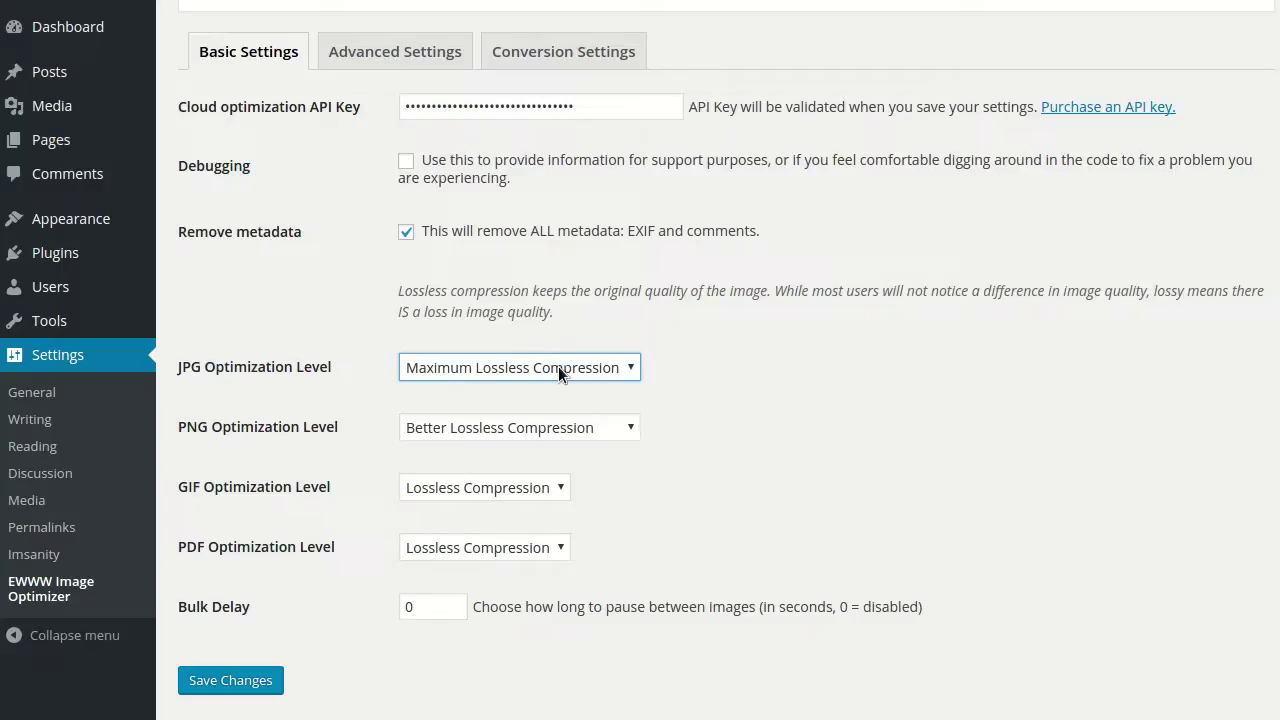
{"action": "left_click", "coordinate": [558, 367]}
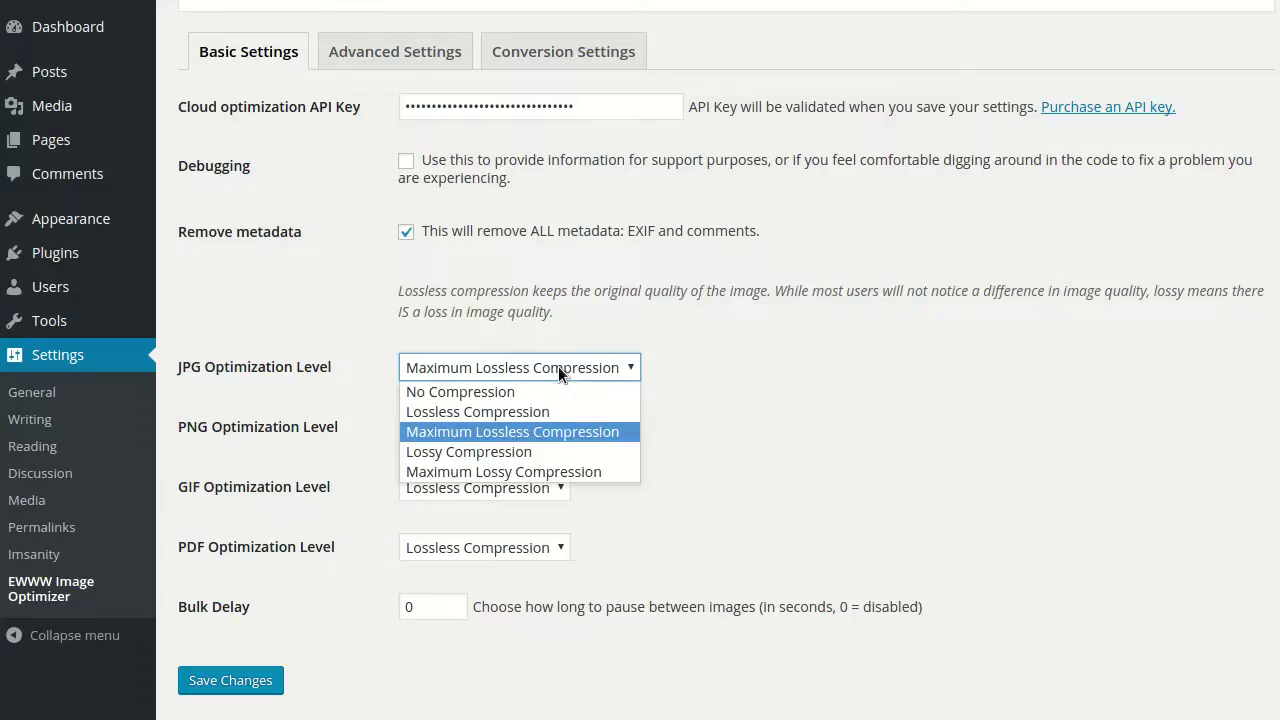
{"action": "left_click", "coordinate": [512, 431]}
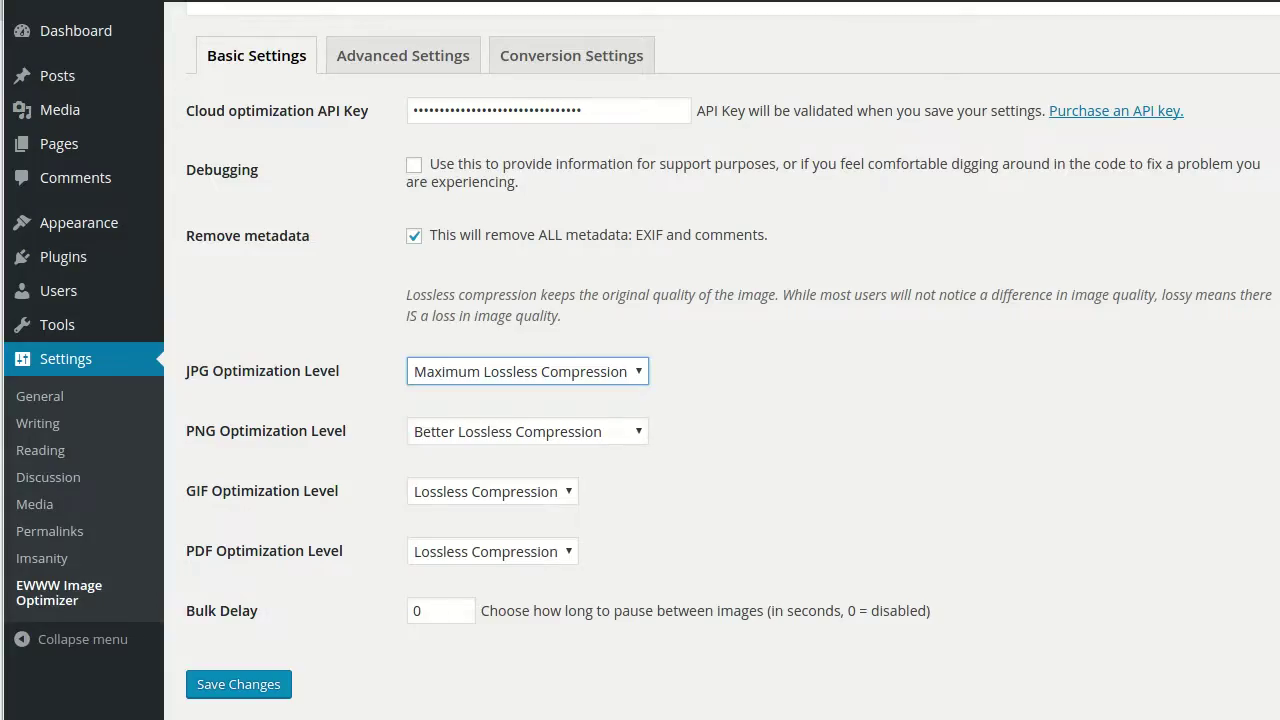
{"action": "left_click", "coordinate": [518, 430]}
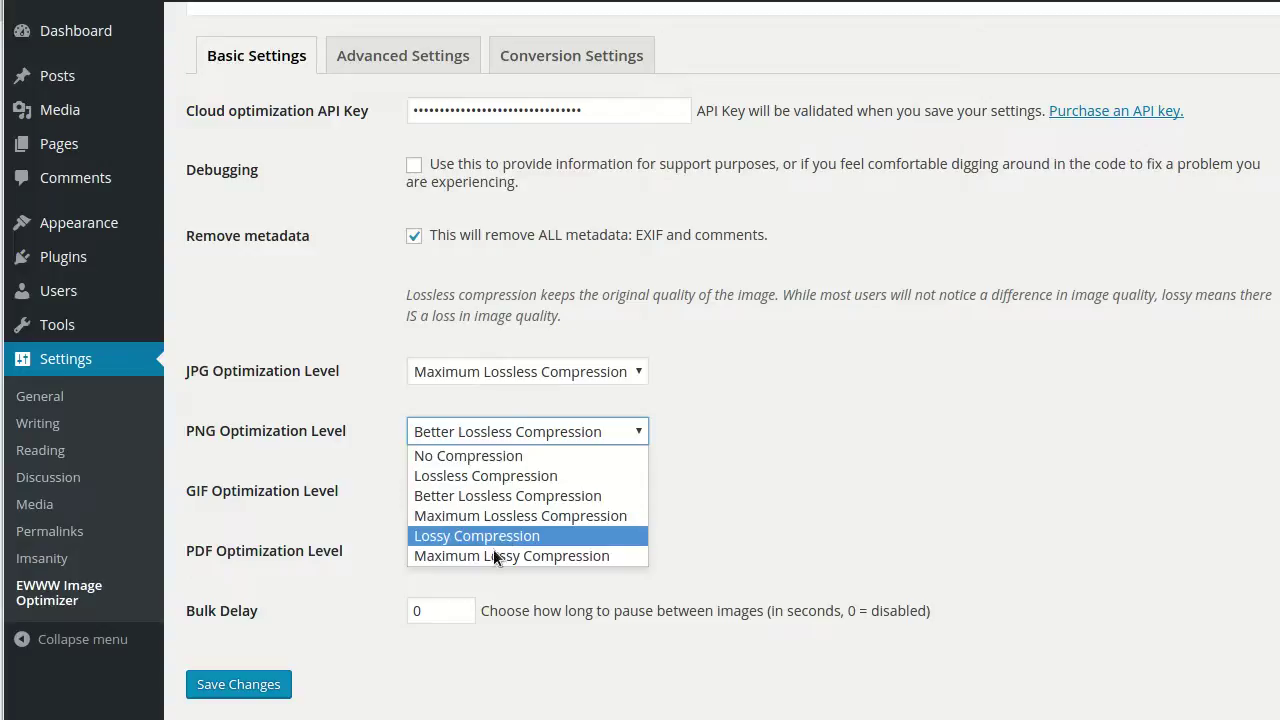
Step: Keep PNG at Better Lossless and PDF at Lossless Compression, then go to Advanced Settings
{"action": "left_click", "coordinate": [840, 518]}
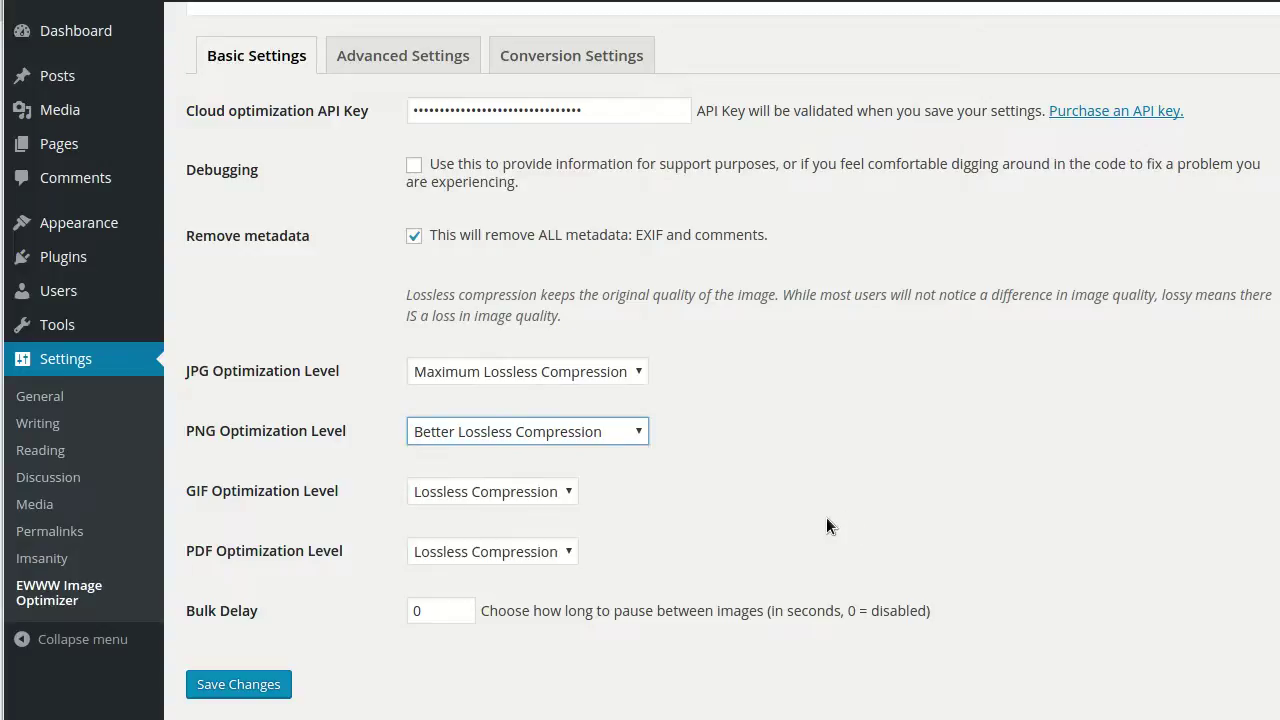
{"action": "left_click", "coordinate": [503, 552]}
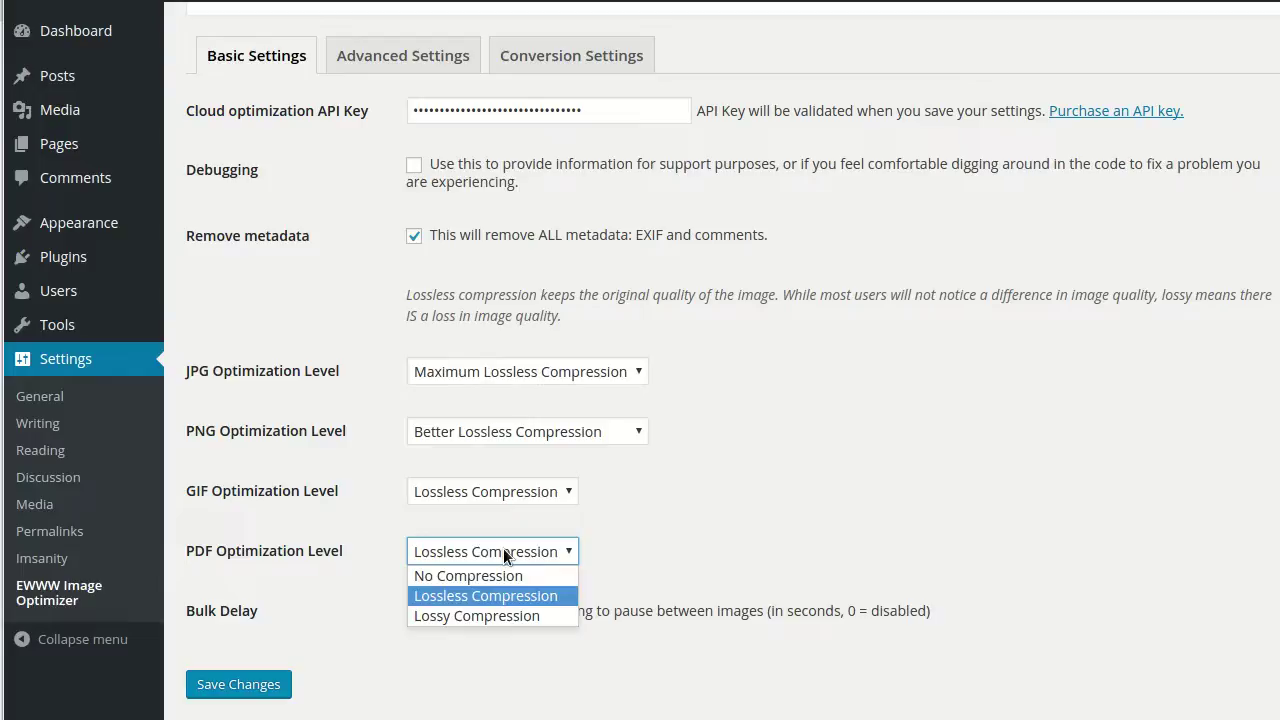
{"action": "left_click", "coordinate": [1047, 528]}
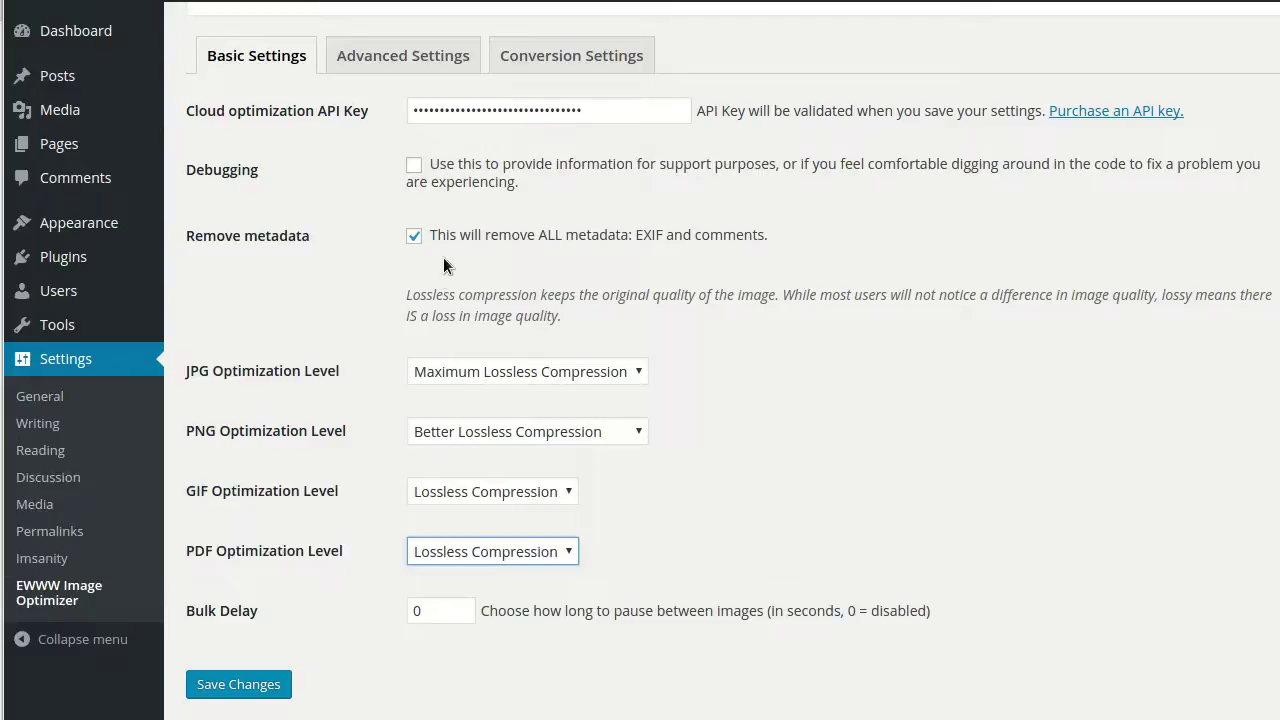
{"action": "scroll", "coordinate": [445, 262], "scroll_direction": "up", "scroll_amount": 1}
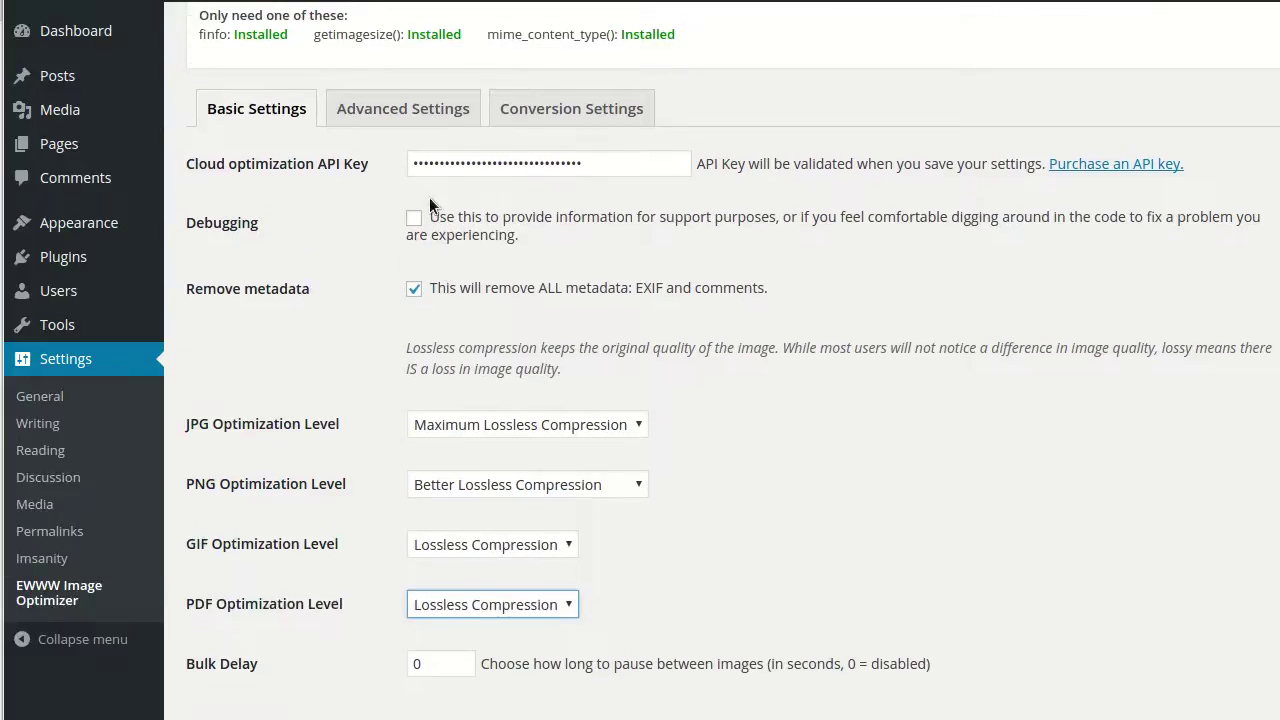
{"action": "left_click", "coordinate": [418, 112]}
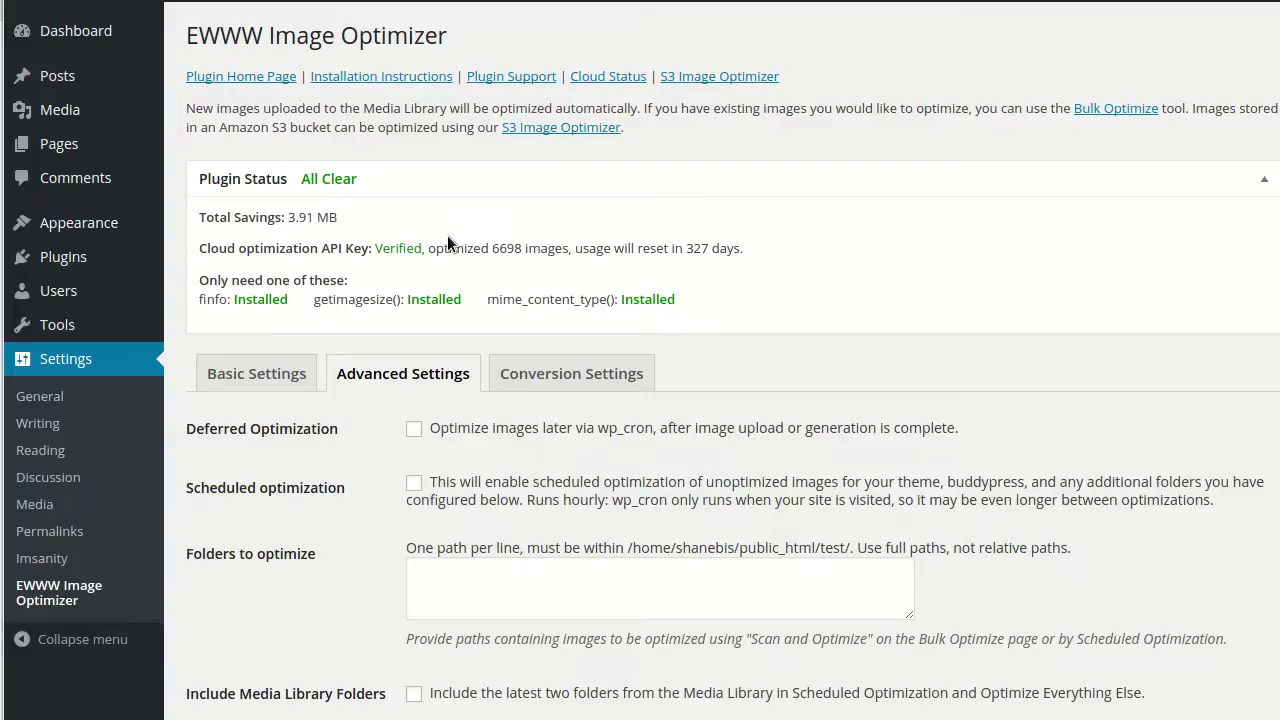
Step: Turn on Deferred Optimization via wp_cron in the Advanced Settings
{"action": "scroll", "coordinate": [447, 240], "scroll_direction": "down", "scroll_amount": 3}
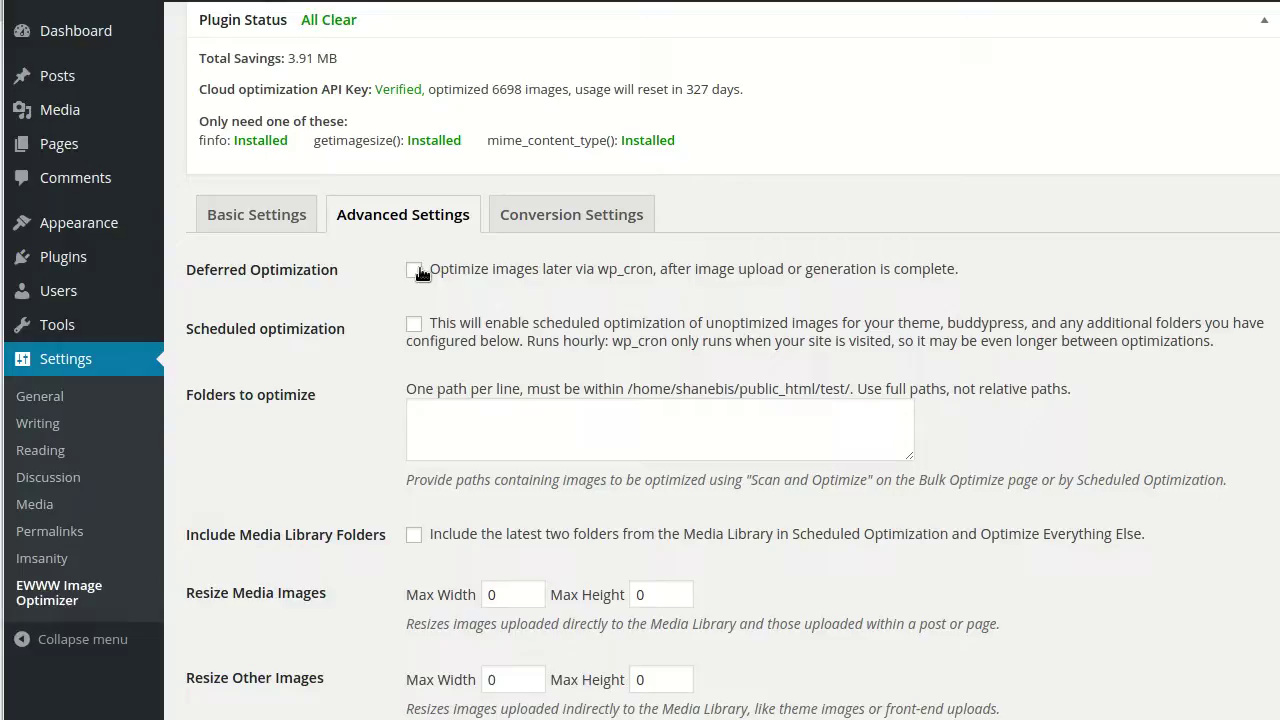
{"action": "left_click", "coordinate": [414, 270]}
{"action": "scroll", "coordinate": [418, 272], "scroll_direction": "down", "scroll_amount": 6}
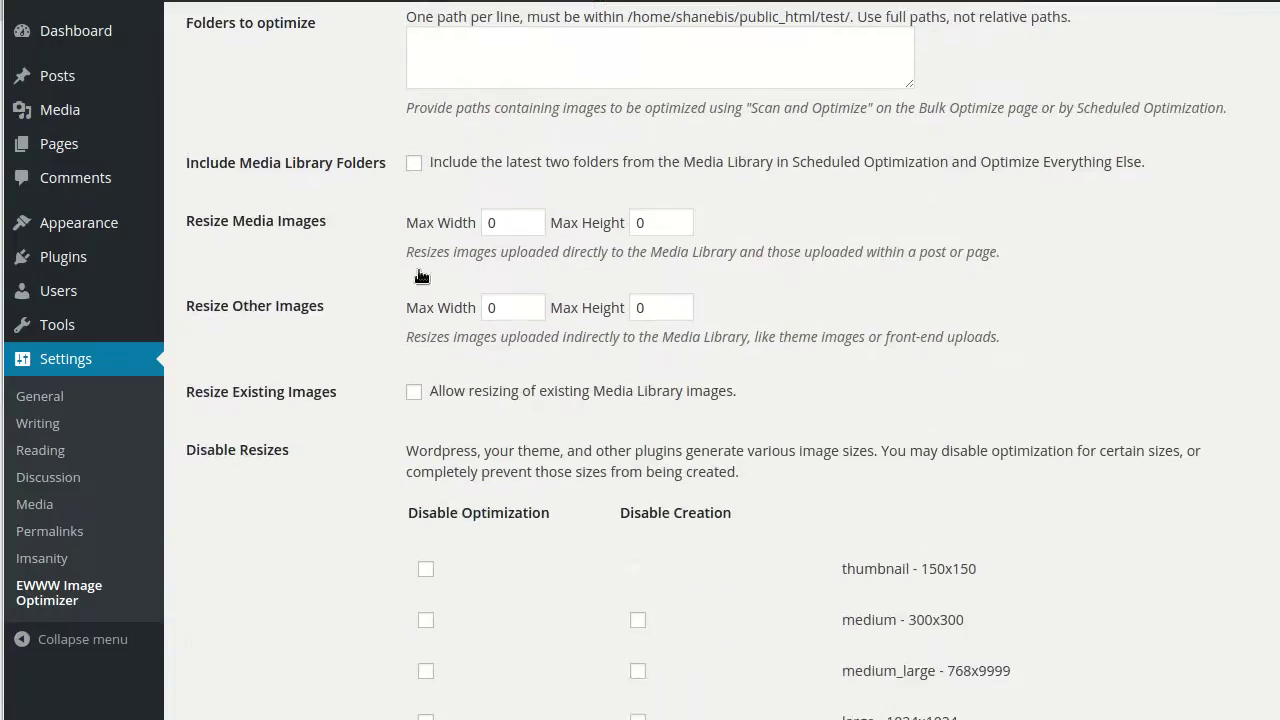
{"action": "scroll", "coordinate": [418, 277], "scroll_direction": "down", "scroll_amount": 1}
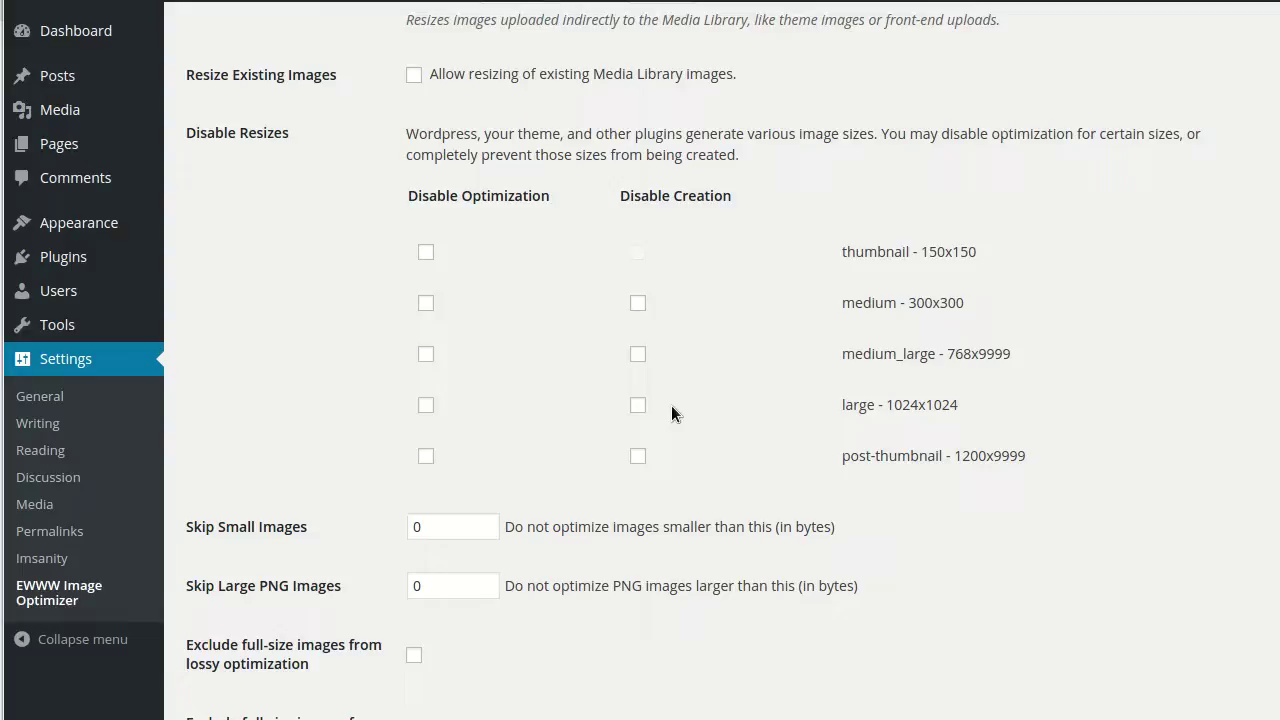
{"action": "scroll", "coordinate": [671, 405], "scroll_direction": "up", "scroll_amount": 3}
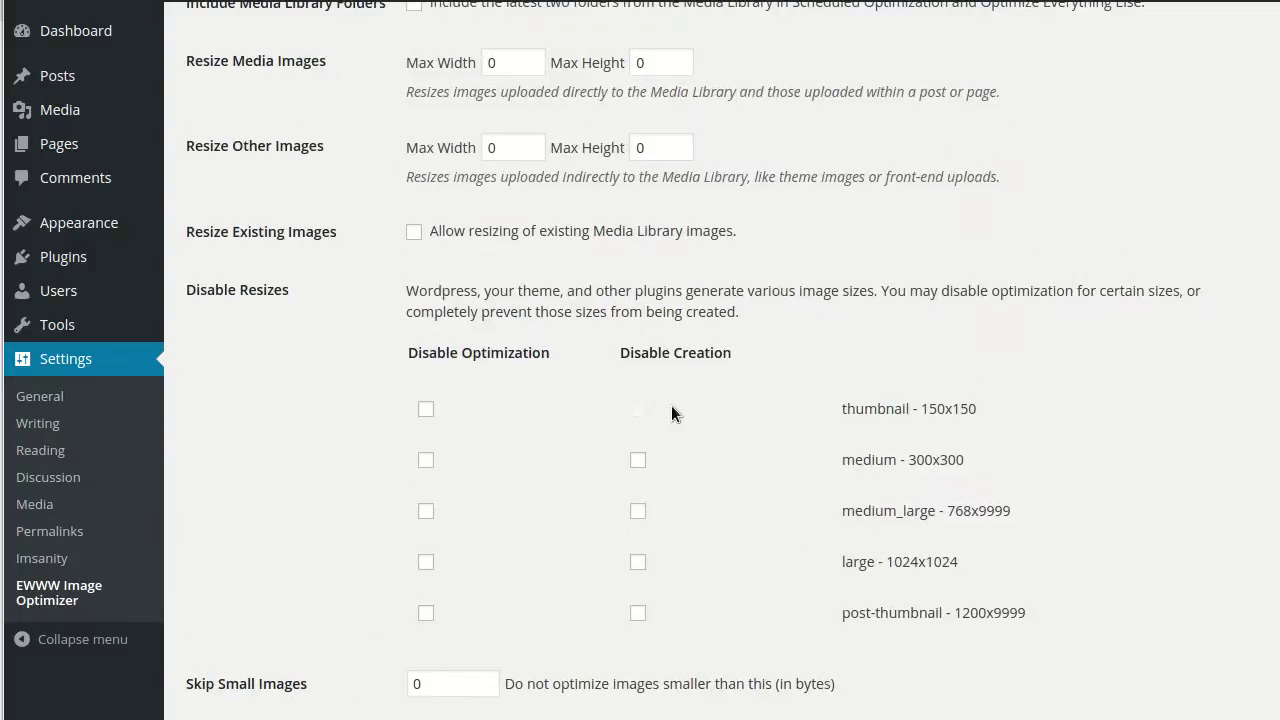
{"action": "scroll", "coordinate": [673, 408], "scroll_direction": "up", "scroll_amount": 2}
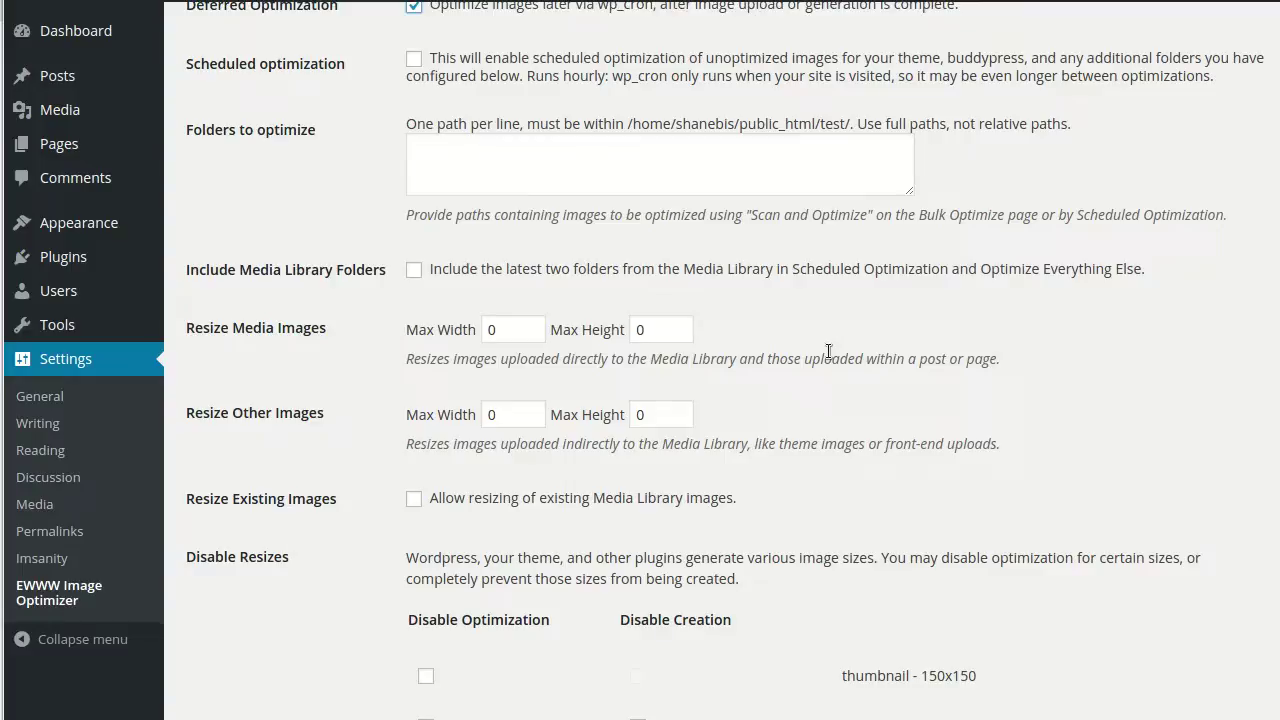
Step: Enter the allowed base path plus wp-content/gallery/ in the Folders to optimize box
{"action": "scroll", "coordinate": [445, 180], "scroll_direction": "up", "scroll_amount": 1}
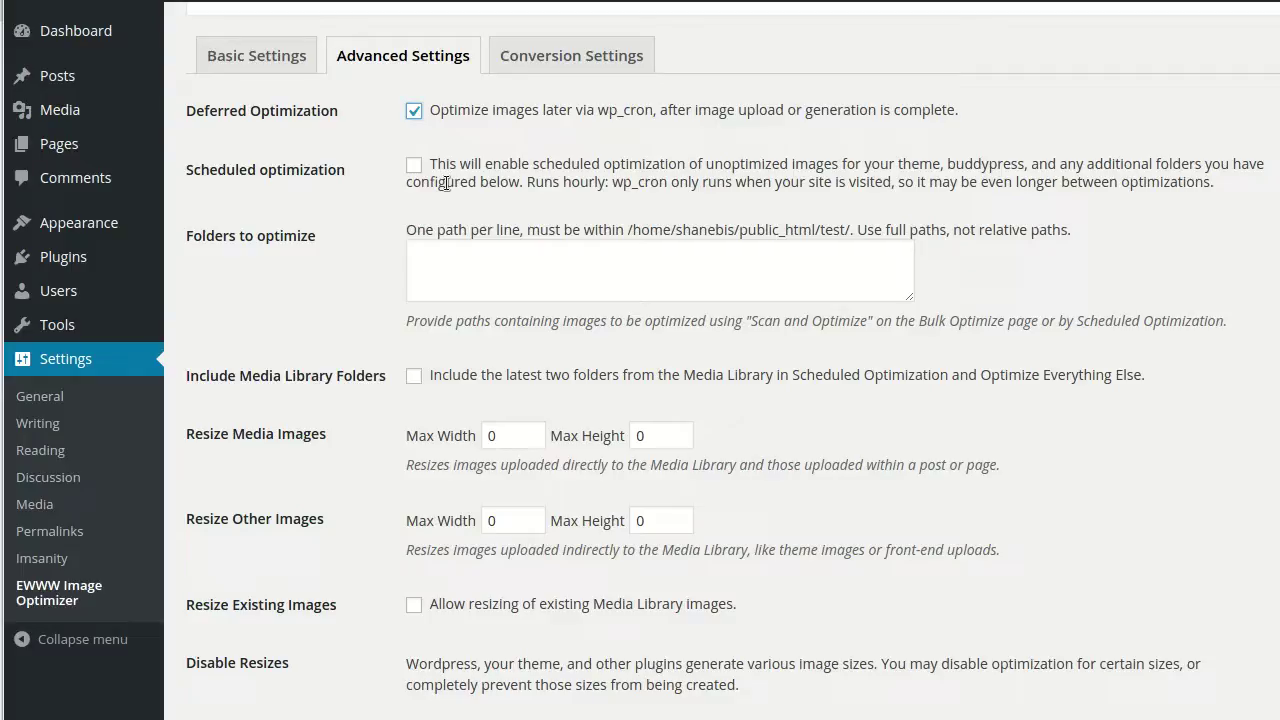
{"action": "left_click", "coordinate": [482, 255]}
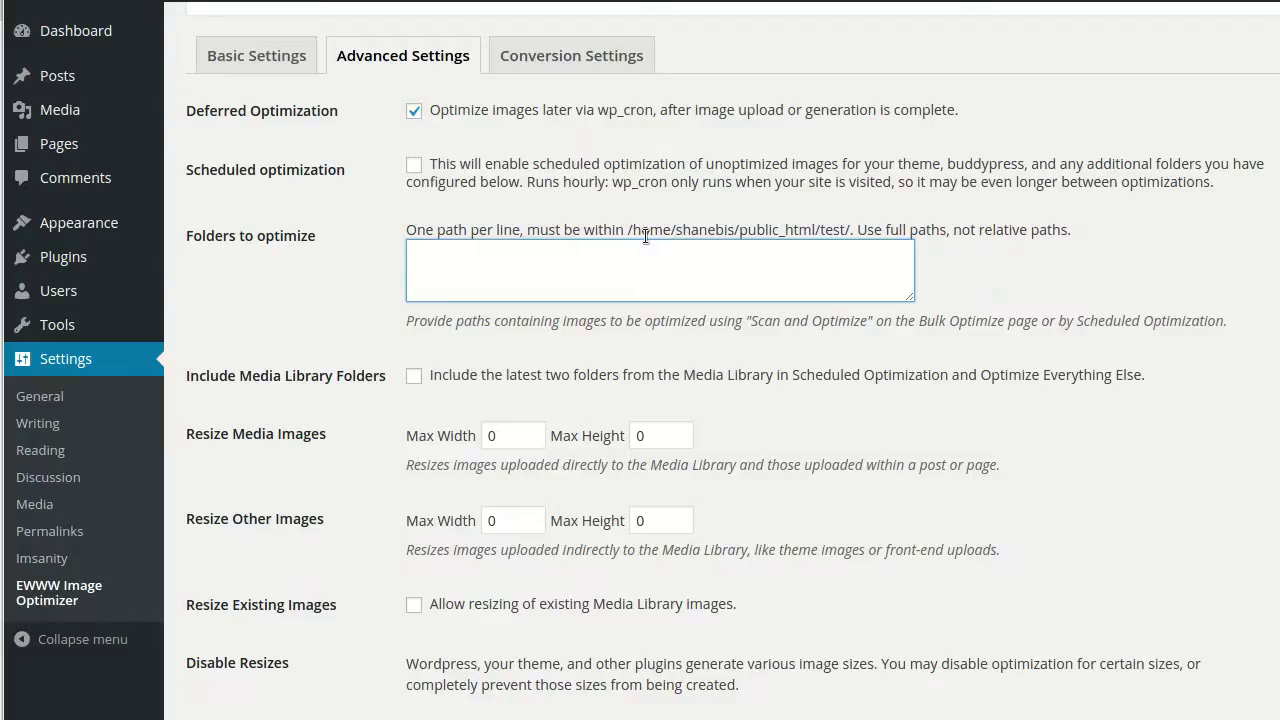
{"action": "left_click_drag", "start_coordinate": [628, 230], "coordinate": [852, 224]}
{"action": "key", "text": "ctrl+c"}
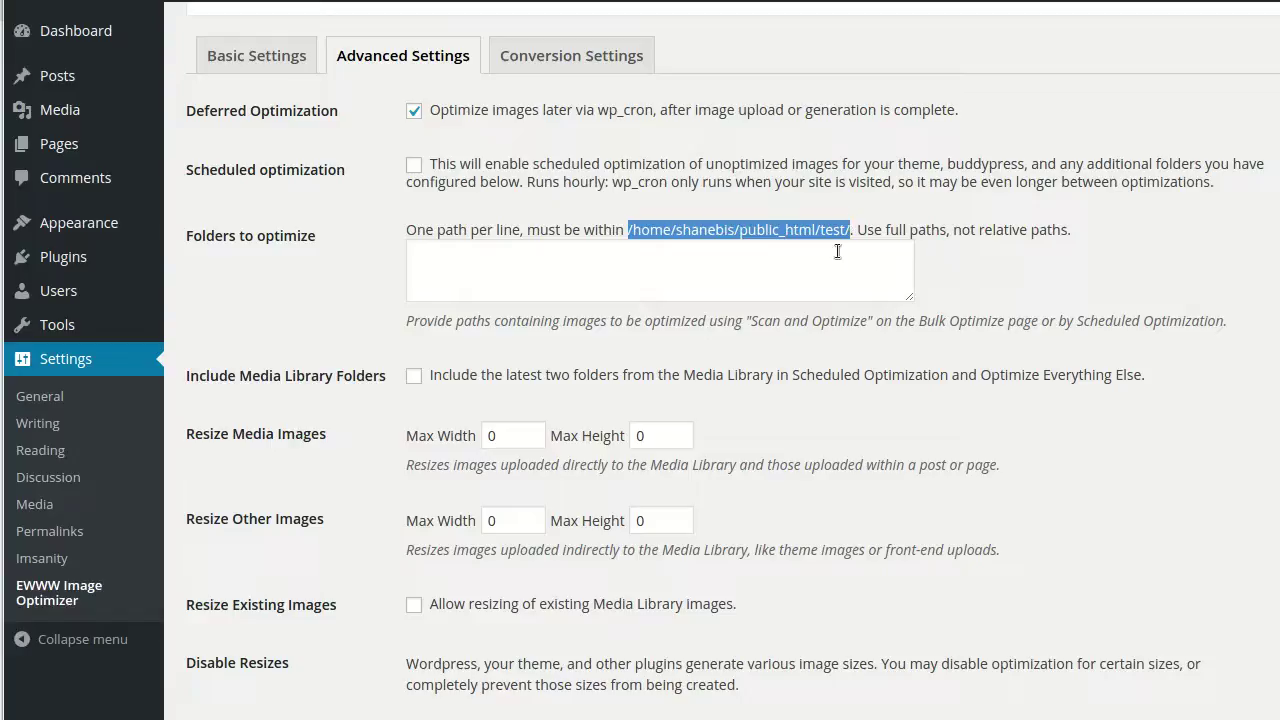
{"action": "left_click", "coordinate": [768, 273]}
{"action": "key", "text": "ctrl+v"}
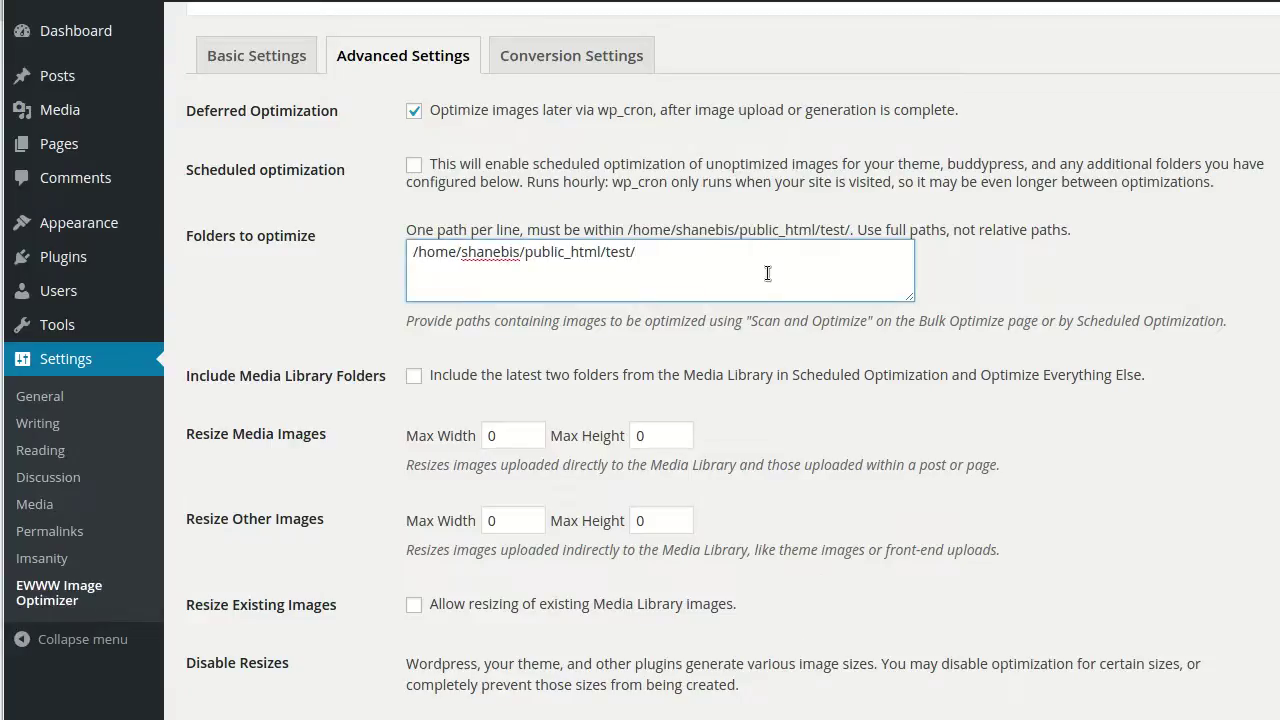
{"action": "type", "text": "wp-content/gallery/"}
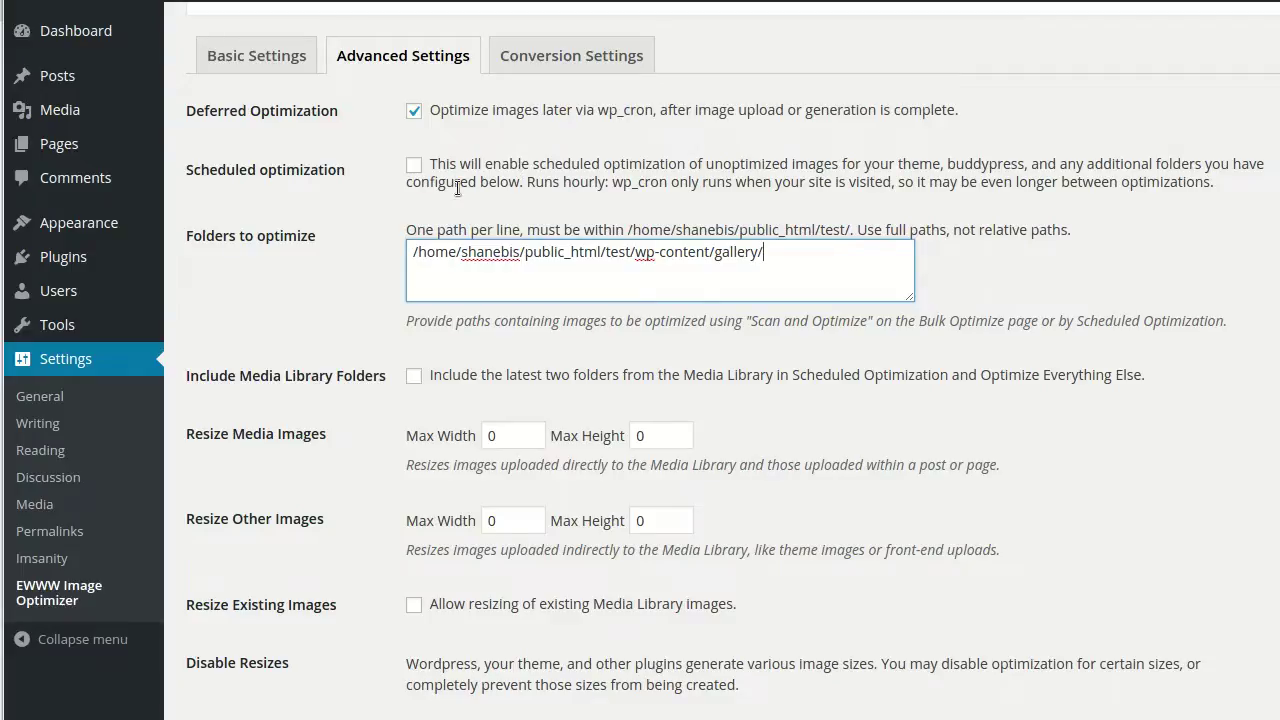
Step: Tick Resize Existing Images so existing Media Library images can be resized
{"action": "scroll", "coordinate": [390, 255], "scroll_direction": "down", "scroll_amount": 5}
{"action": "scroll", "coordinate": [387, 258], "scroll_direction": "down", "scroll_amount": 1}
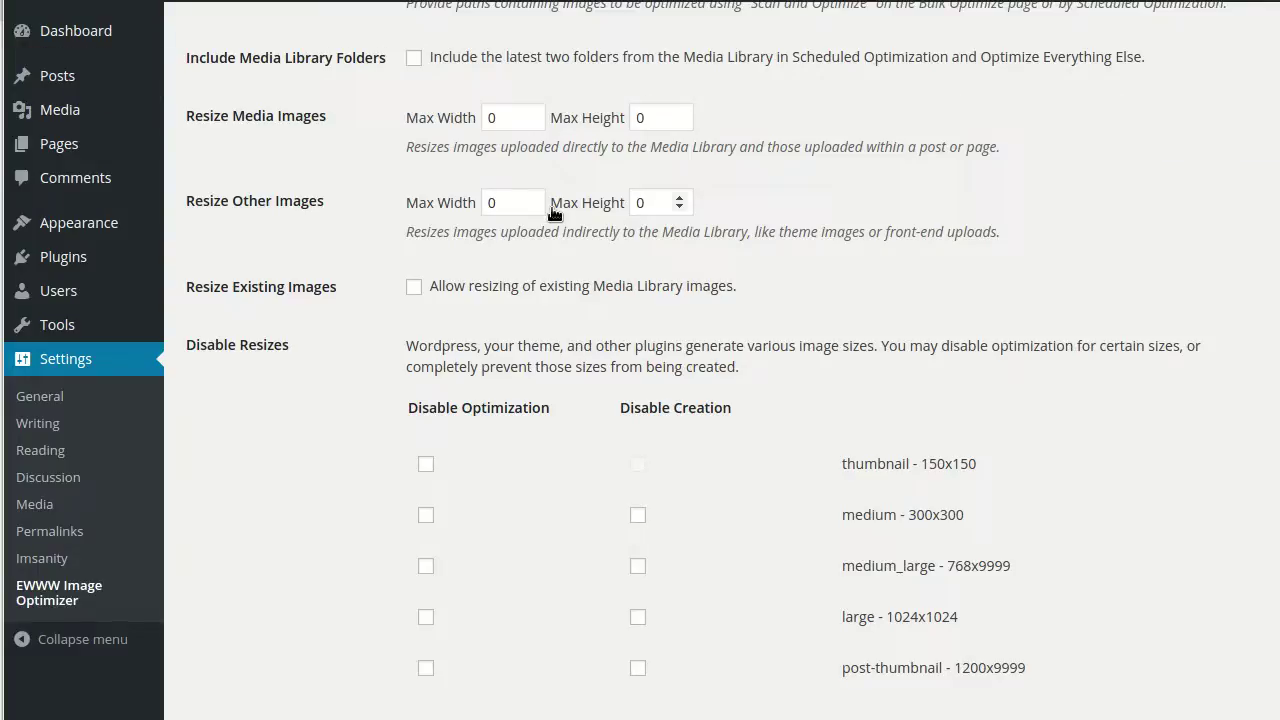
{"action": "left_click", "coordinate": [414, 288]}
Step: Scroll to the bottom of the Advanced Settings and back up to review them
{"action": "scroll", "coordinate": [480, 436], "scroll_direction": "down", "scroll_amount": 4}
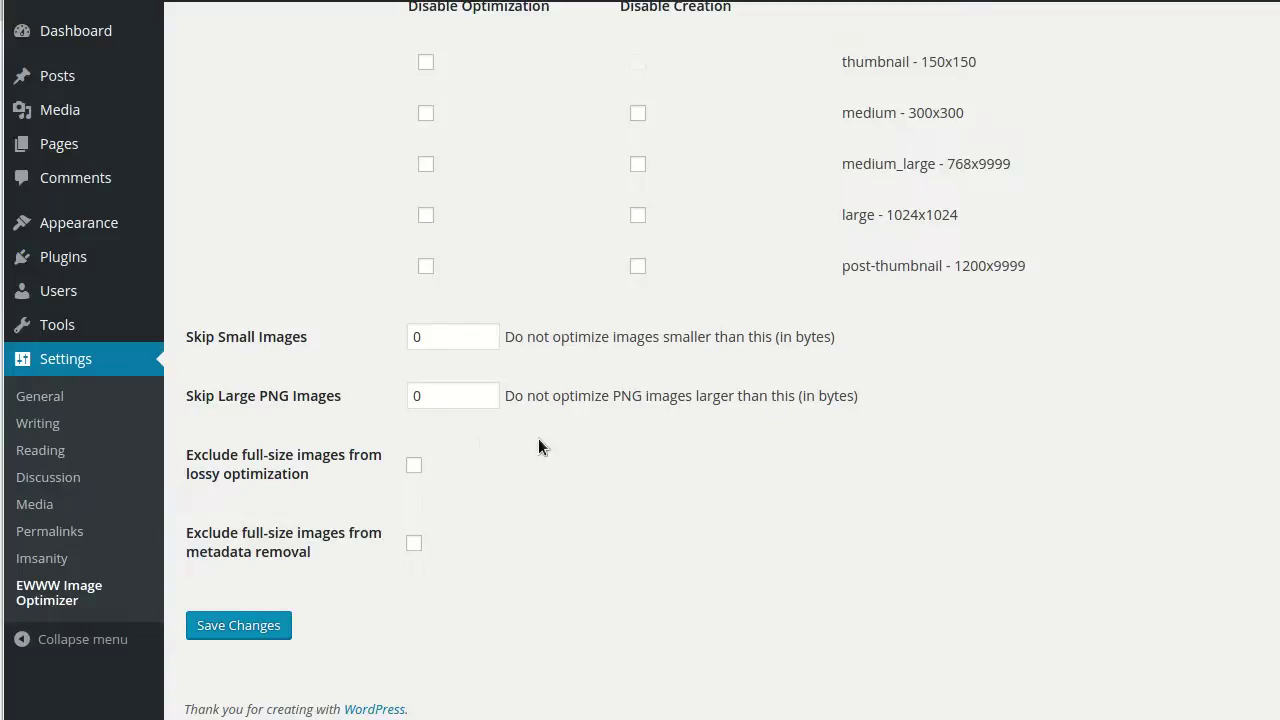
{"action": "scroll", "coordinate": [721, 444], "scroll_direction": "up", "scroll_amount": 15}
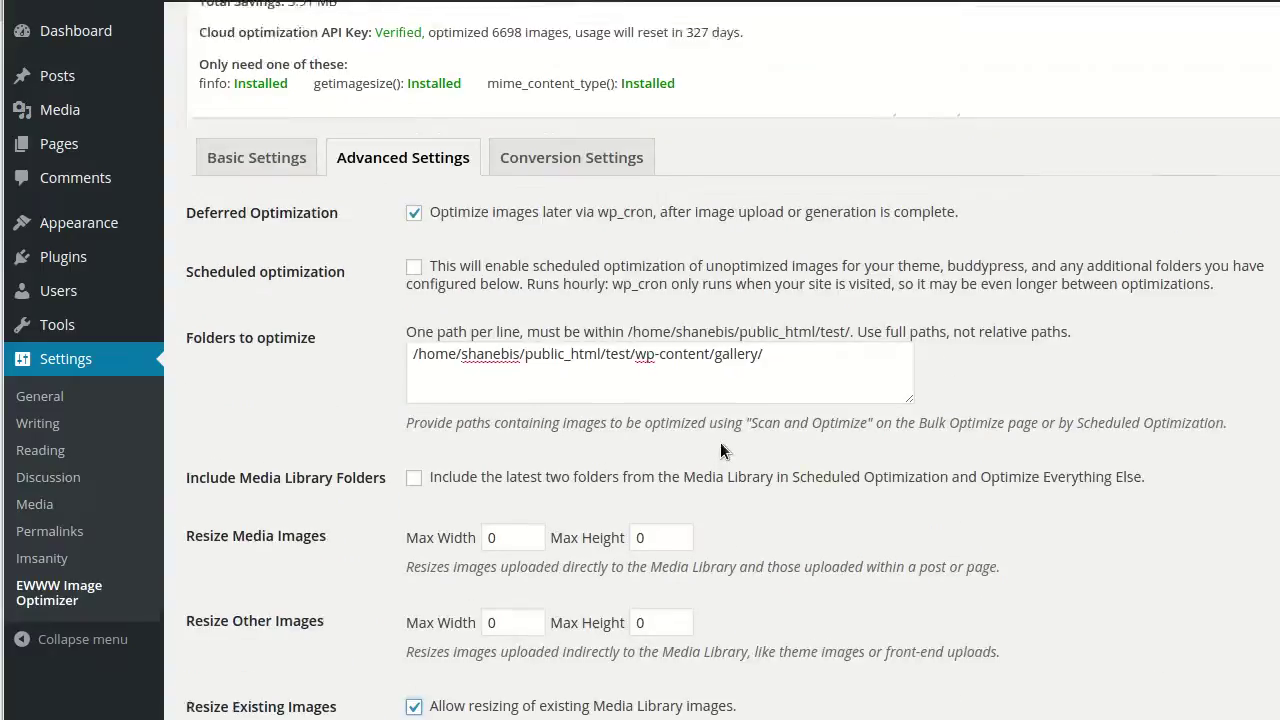